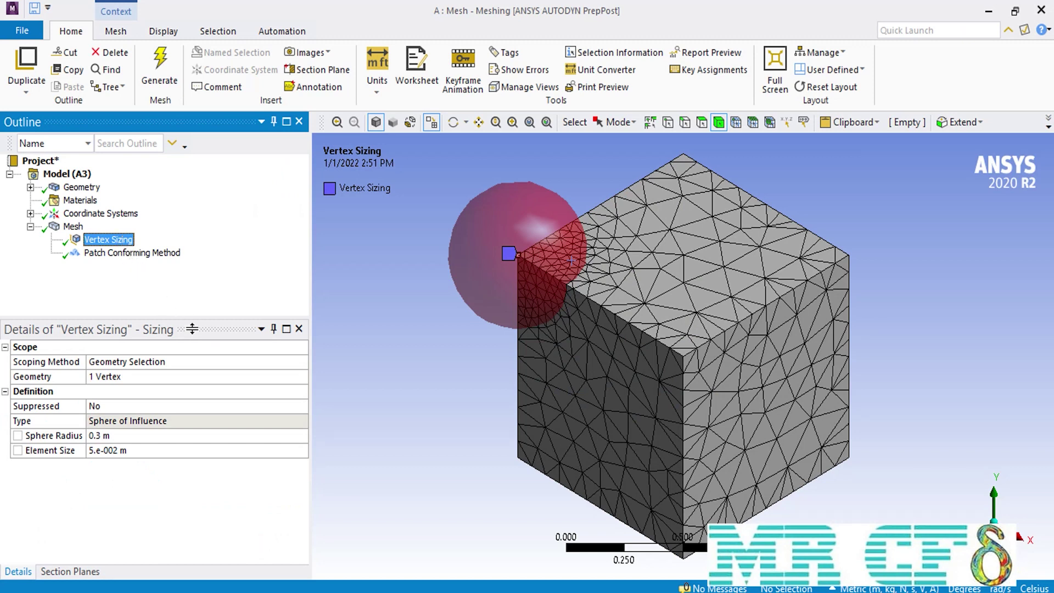
- Begin re-picking the Vertex Sizing geometry with the selection filter set to Edge
{"action": "left_click", "coordinate": [229, 377]}
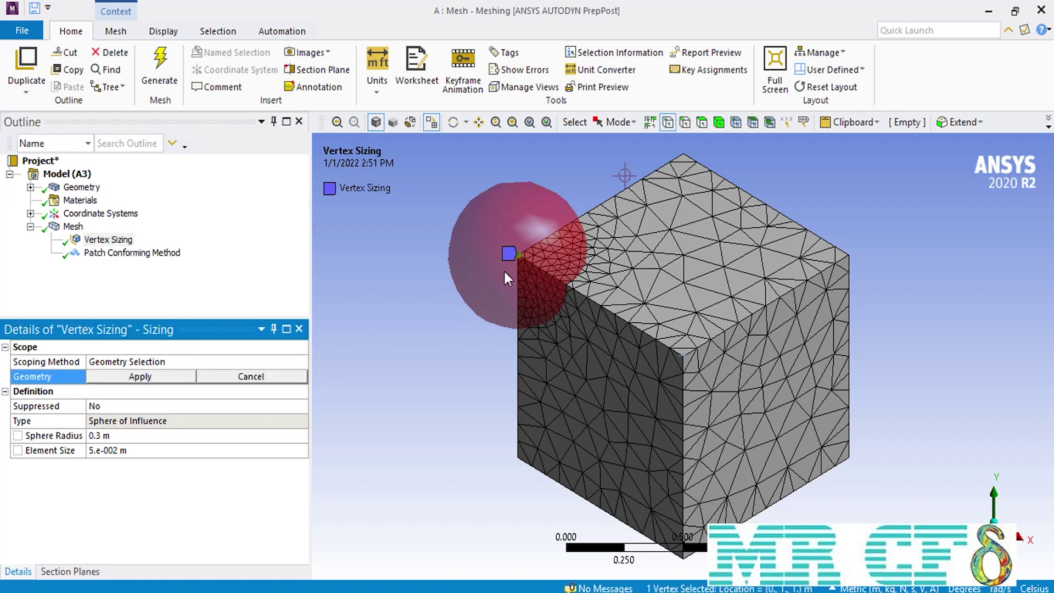
{"action": "left_click", "coordinate": [681, 127]}
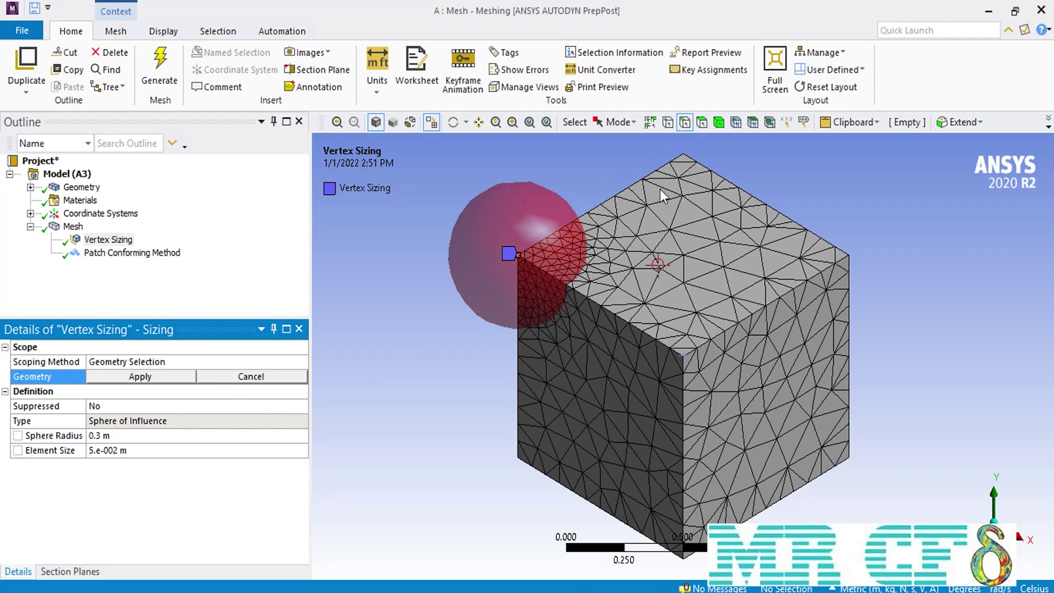
- Scope the sizing to the top edge of the cube's left face as a 1-edge Edge Sizing
{"action": "left_click", "coordinate": [616, 308]}
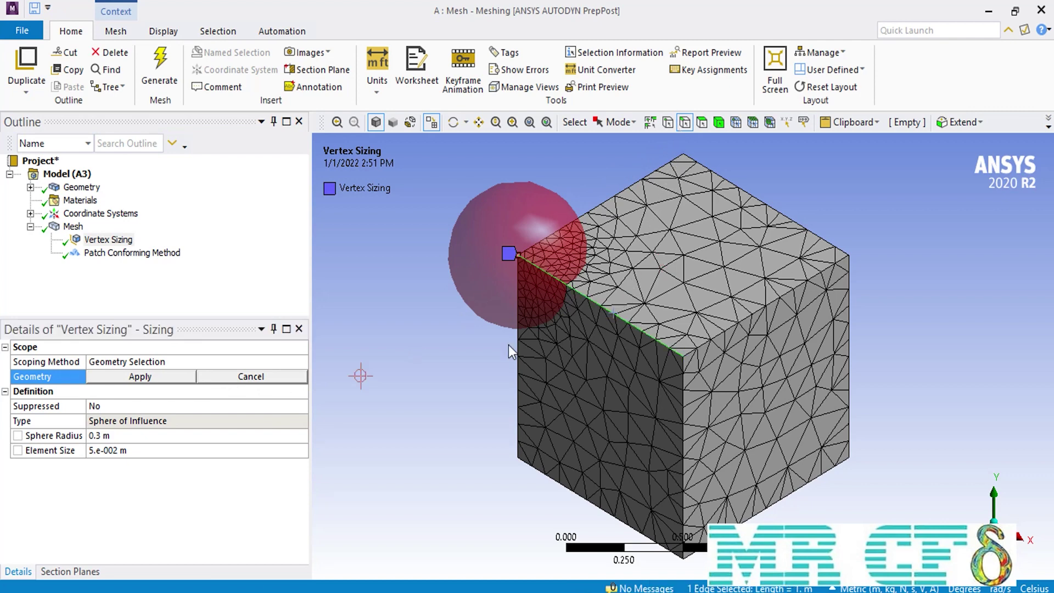
{"action": "left_click", "coordinate": [182, 376]}
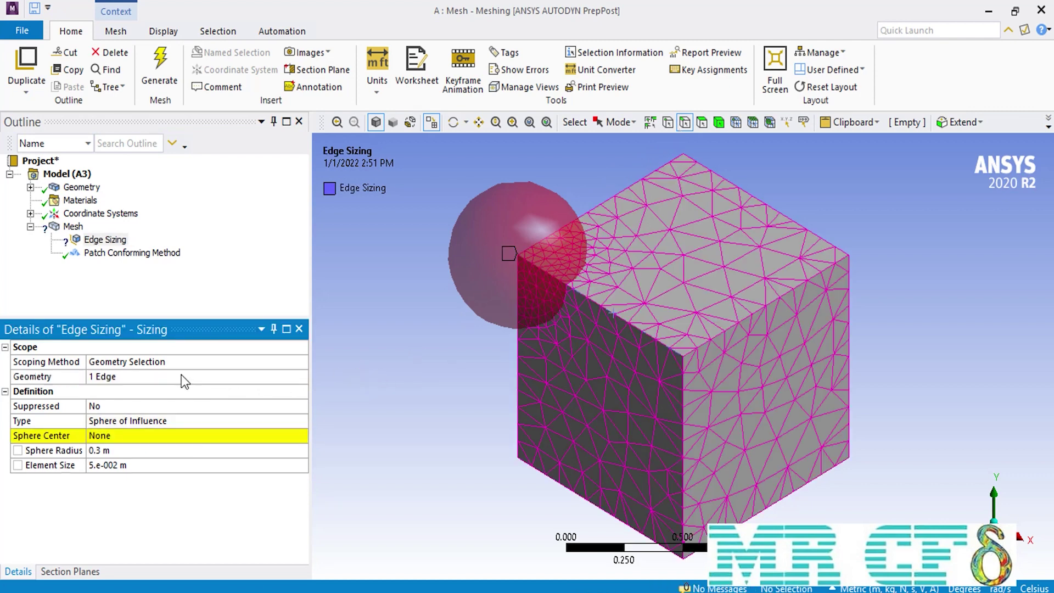
{"action": "left_click", "coordinate": [162, 235]}
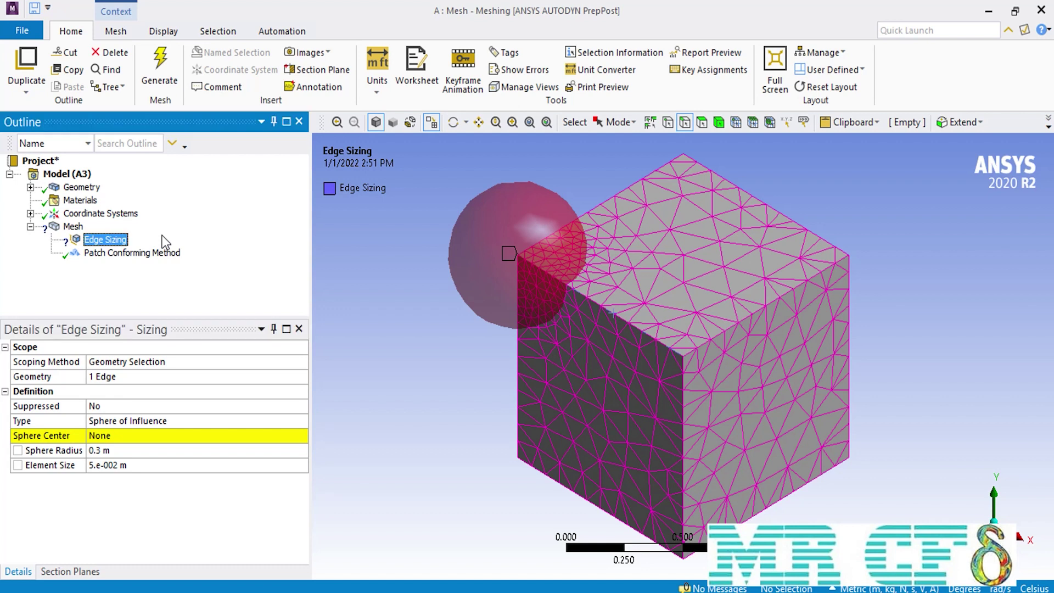
- Change the Edge Sizing Type to Element Size with a 0.1 m element size
{"action": "left_click", "coordinate": [306, 421]}
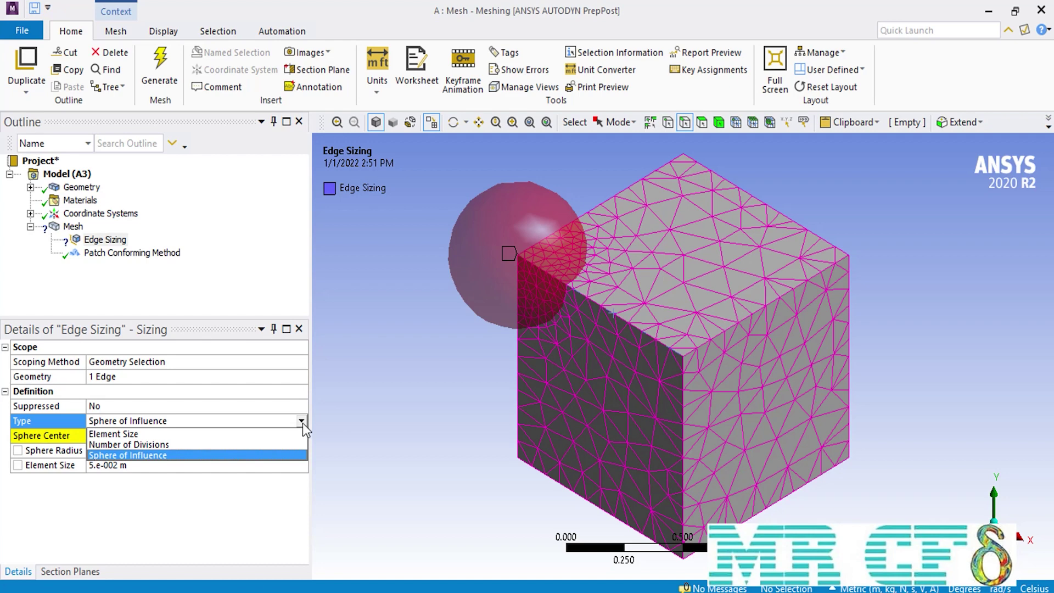
{"action": "left_click", "coordinate": [245, 433]}
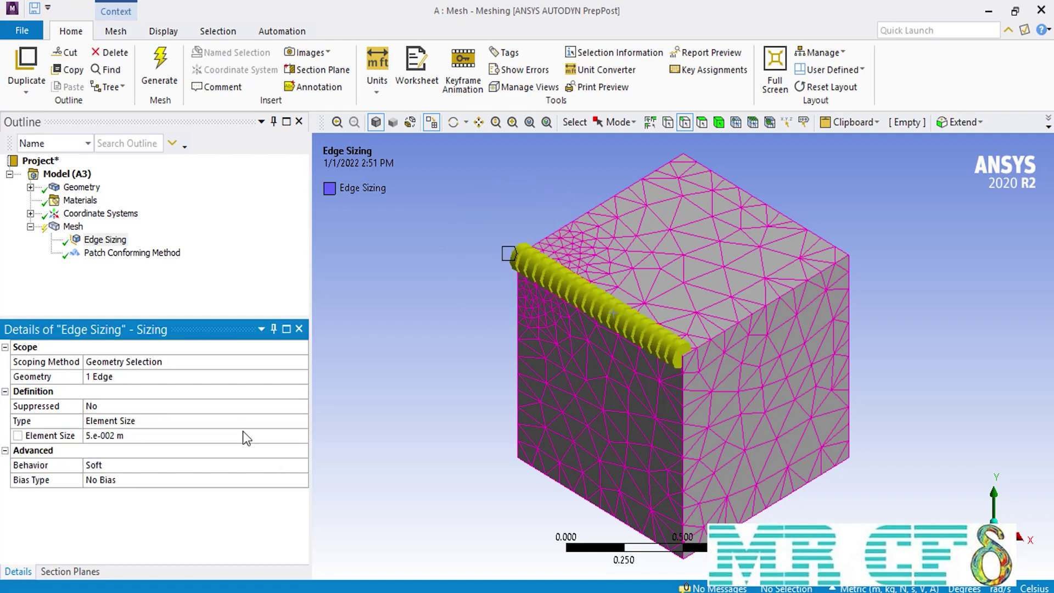
{"action": "left_click", "coordinate": [170, 436]}
{"action": "type", "text": "0.1"}
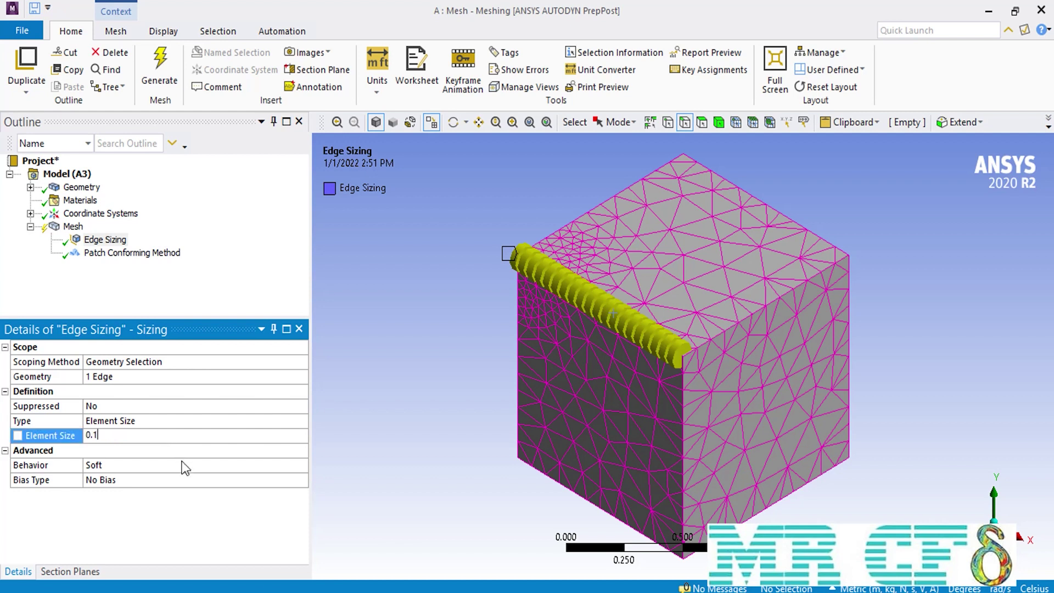
{"action": "left_click", "coordinate": [338, 423]}
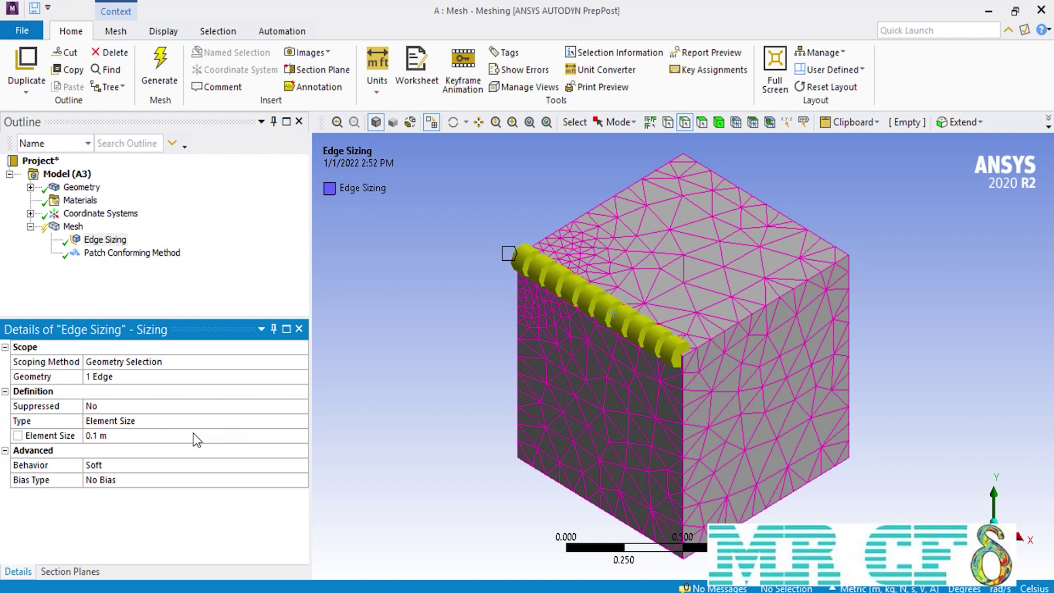
- Suppress the Tetrahedrons Patch Conforming Method and regenerate the cube as hexahedra
{"action": "right_click", "coordinate": [110, 257]}
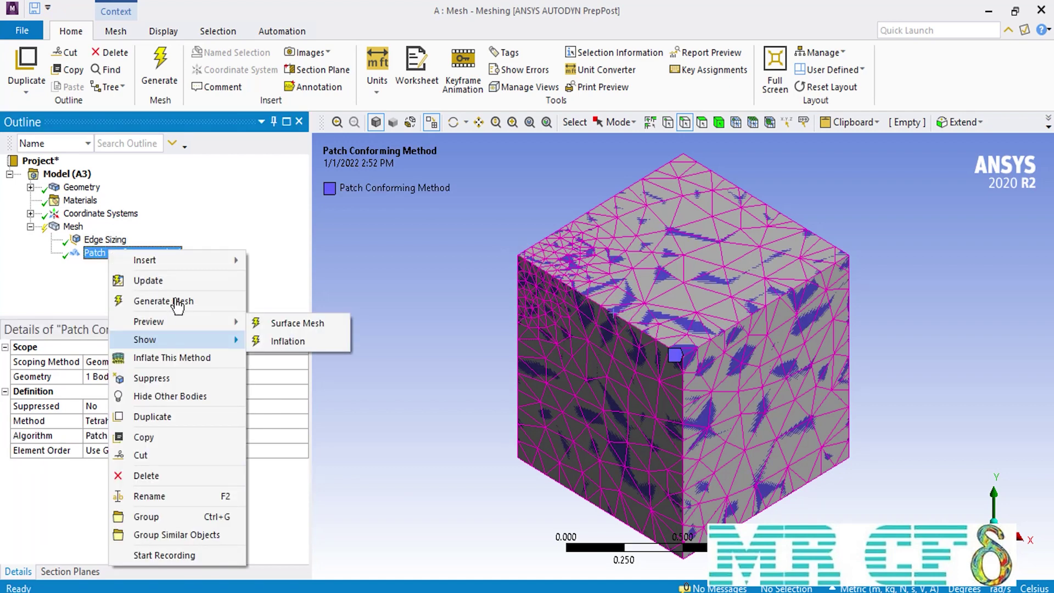
{"action": "left_click", "coordinate": [206, 378]}
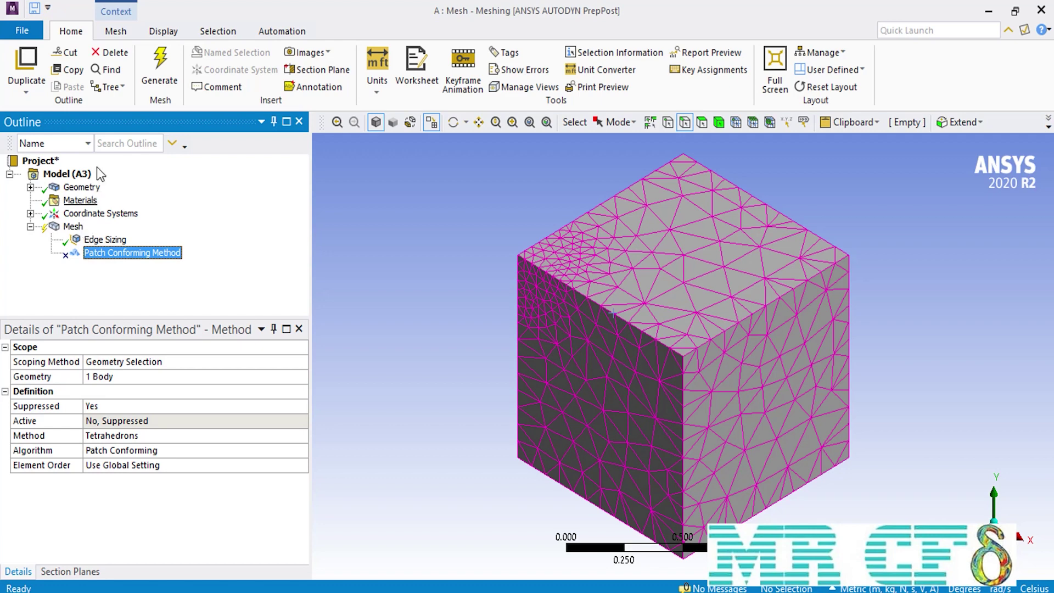
{"action": "left_click", "coordinate": [156, 69]}
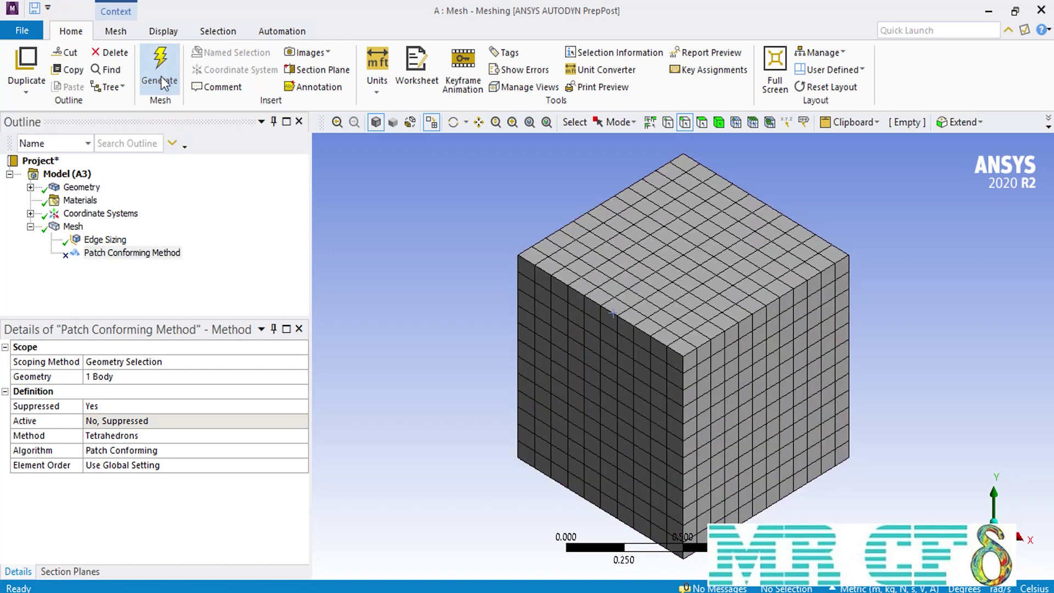
- Set the Edge Sizing element size to 0.01 m and regenerate the mesh
{"action": "left_click", "coordinate": [112, 240]}
{"action": "left_click", "coordinate": [153, 435]}
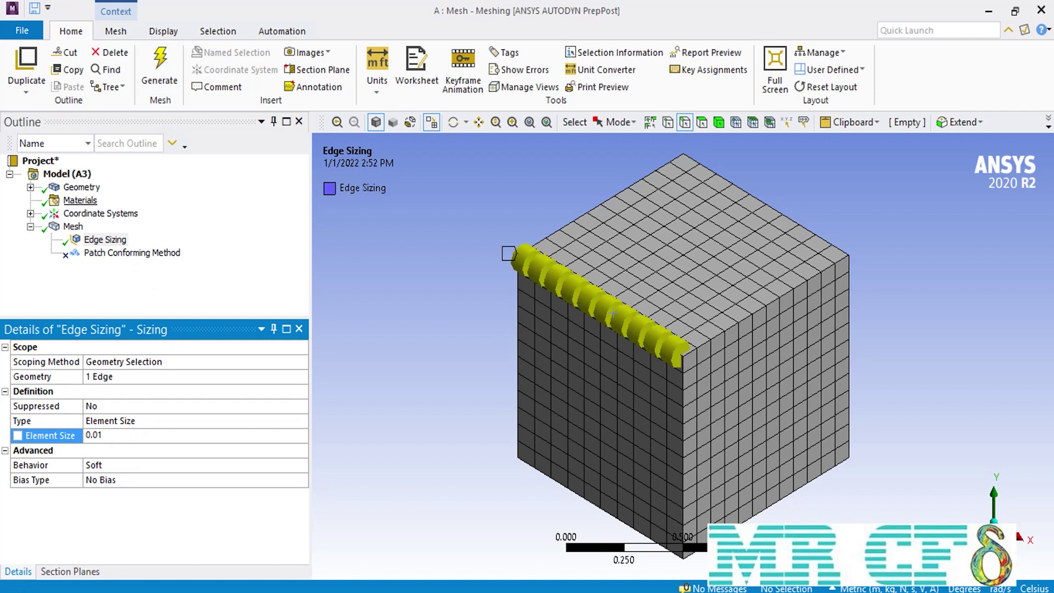
{"action": "left_click", "coordinate": [149, 86]}
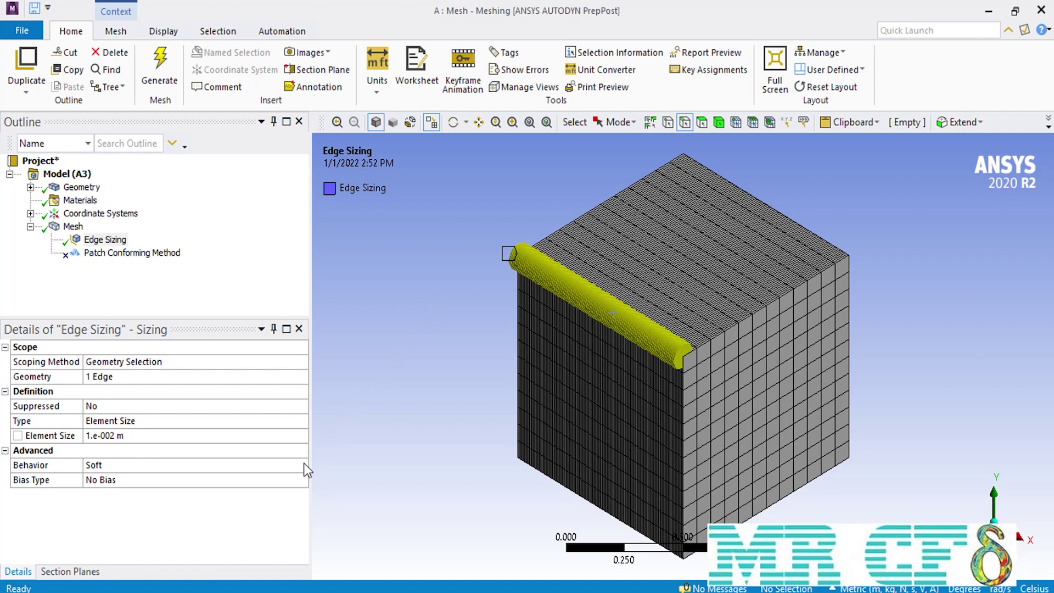
- Switch the Edge Sizing Type to Number of Divisions with 10 divisions and remesh
{"action": "left_click", "coordinate": [300, 421]}
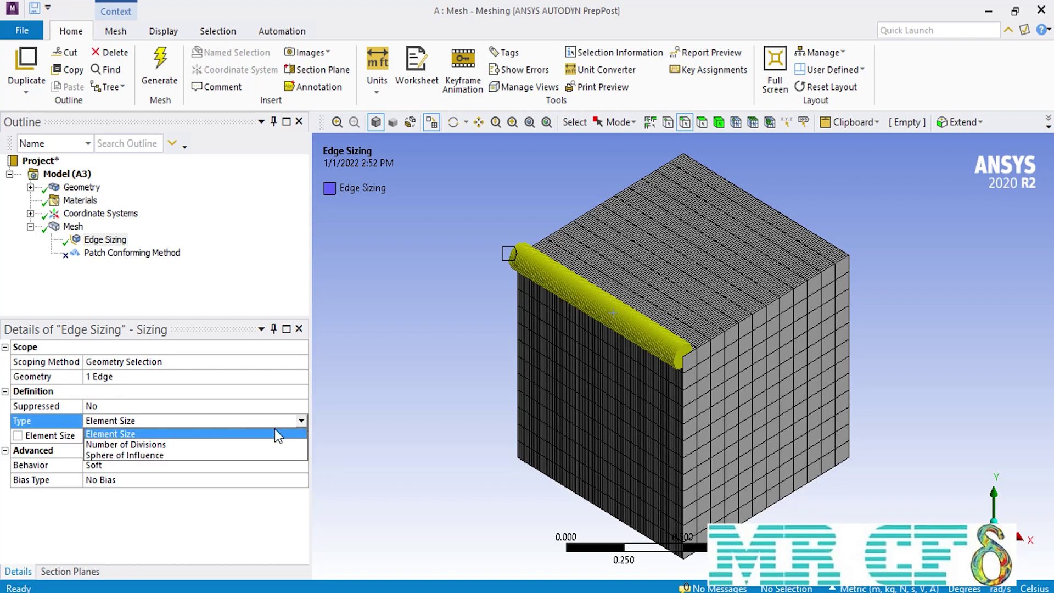
{"action": "left_click", "coordinate": [238, 442]}
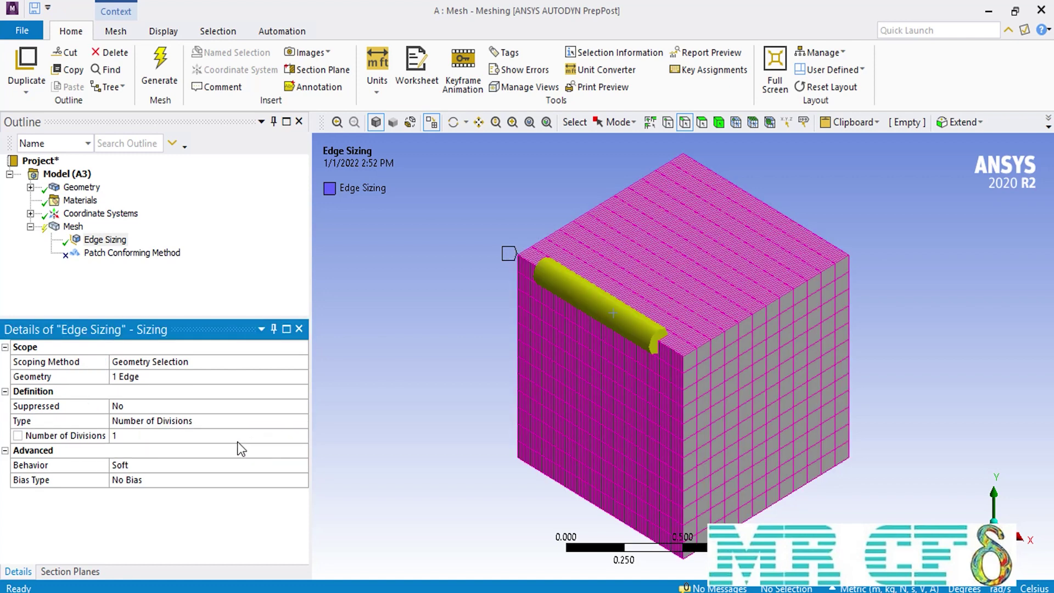
{"action": "left_click", "coordinate": [175, 436]}
{"action": "type", "text": "10"}
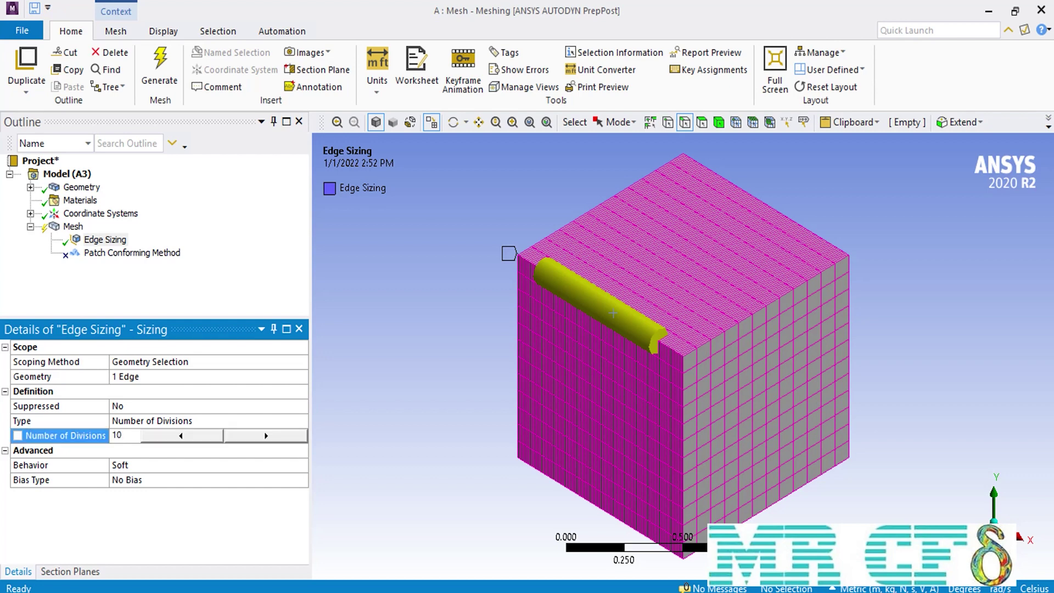
{"action": "key", "text": "Return"}
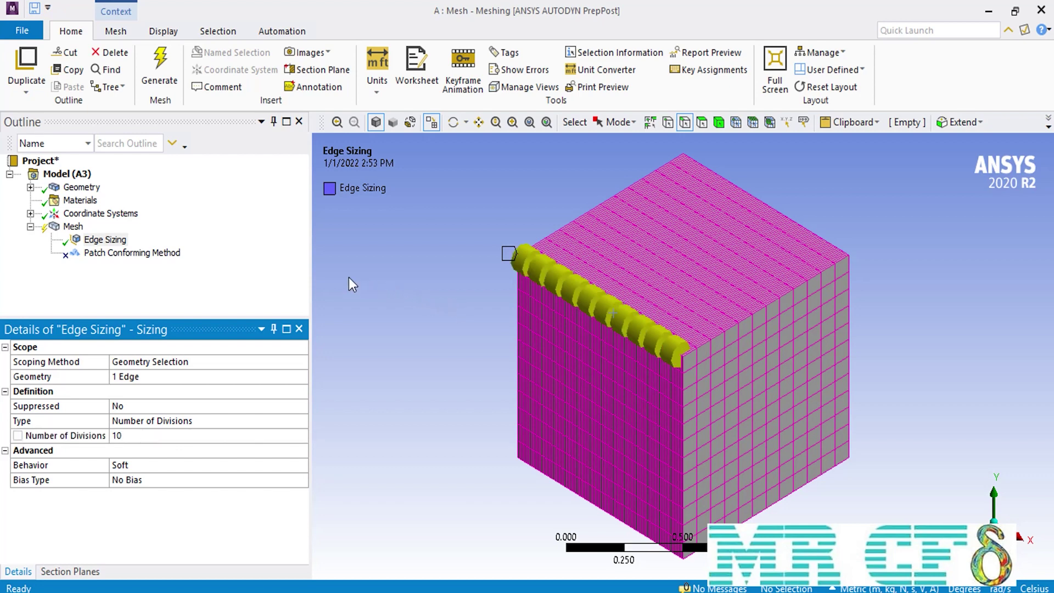
{"action": "left_click", "coordinate": [157, 83]}
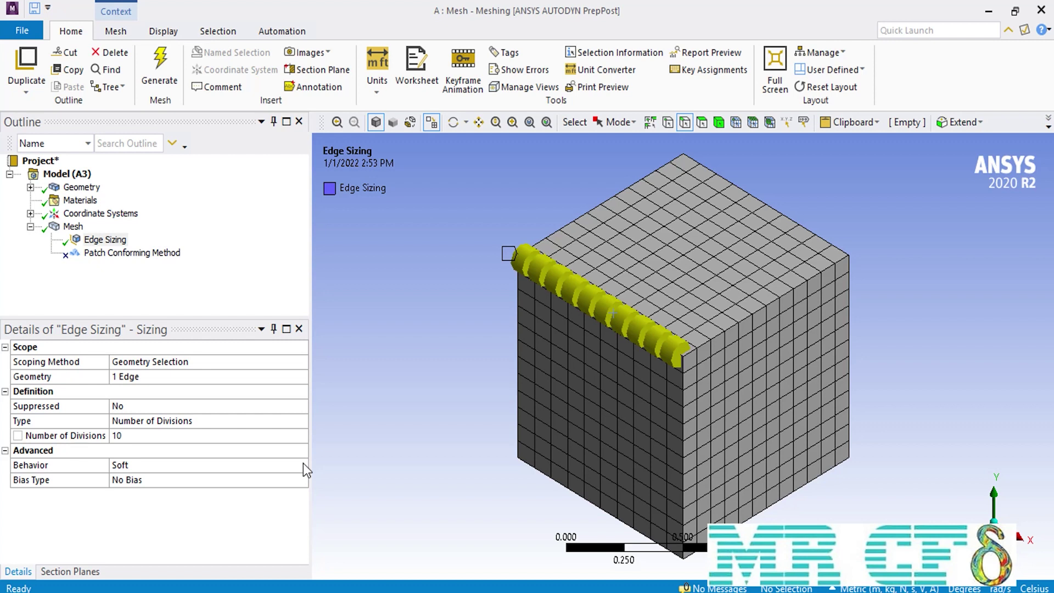
- Set the Edge Sizing's Advanced Behavior option to Hard
{"action": "left_click", "coordinate": [303, 465]}
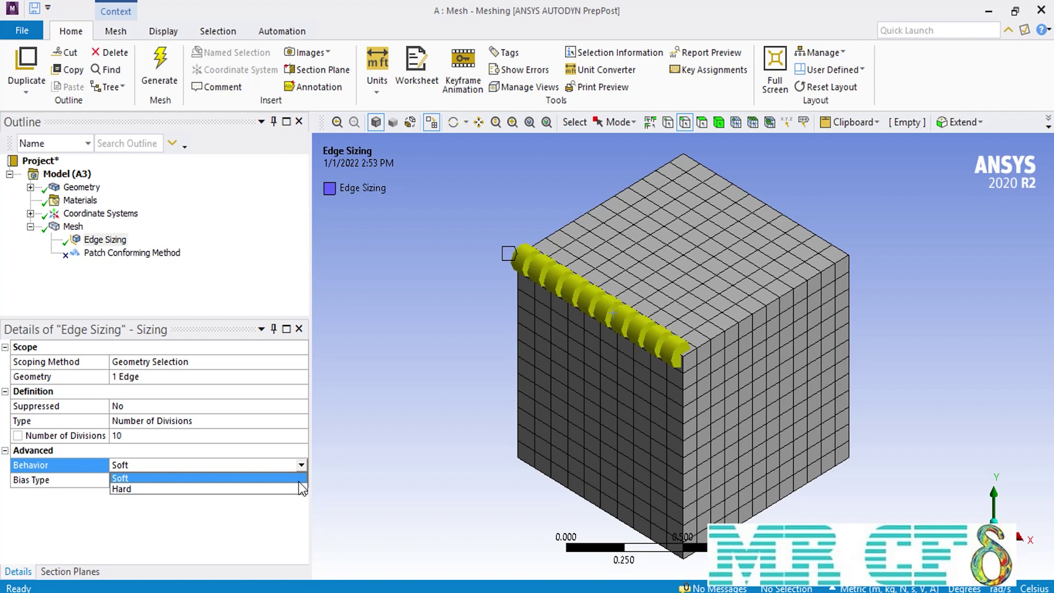
{"action": "left_click", "coordinate": [298, 487]}
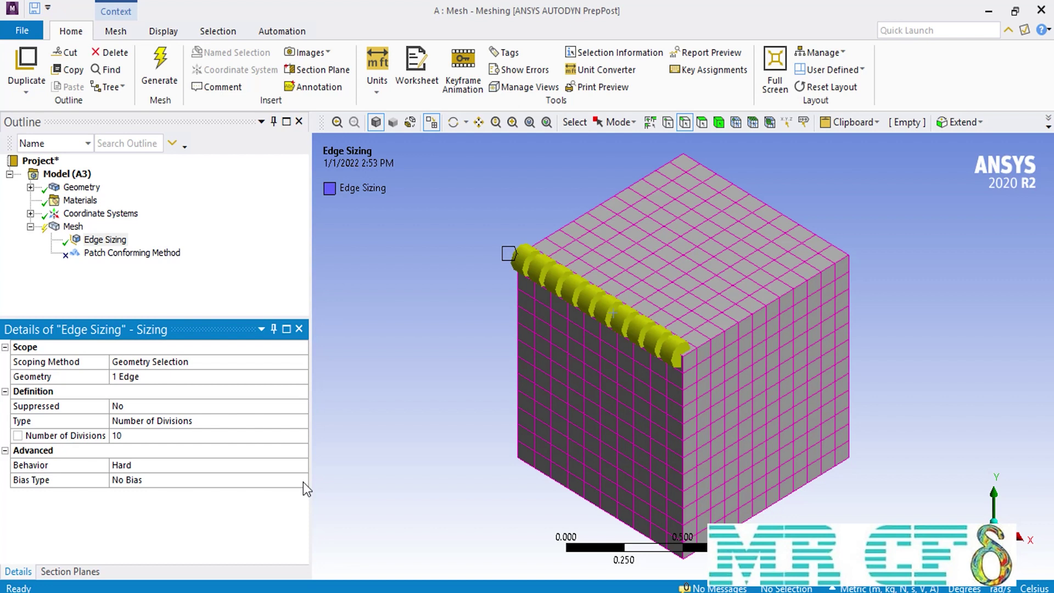
{"action": "left_click", "coordinate": [303, 482]}
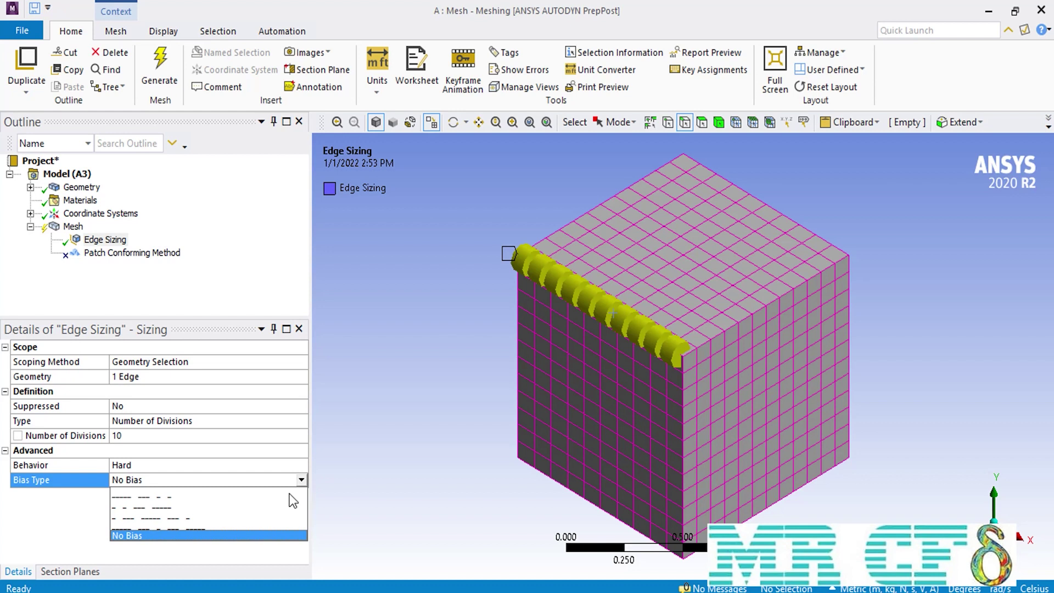
- Apply the first Bias Type pattern with Bias Factor 3 and regenerate the mesh
{"action": "left_click", "coordinate": [290, 497]}
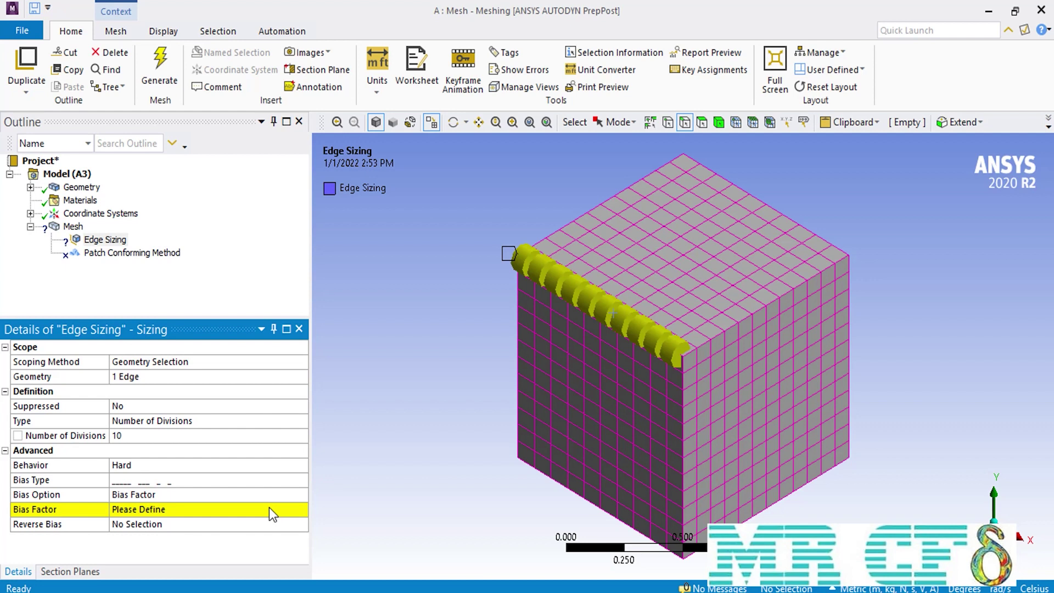
{"action": "left_click", "coordinate": [270, 508]}
{"action": "type", "text": "3"}
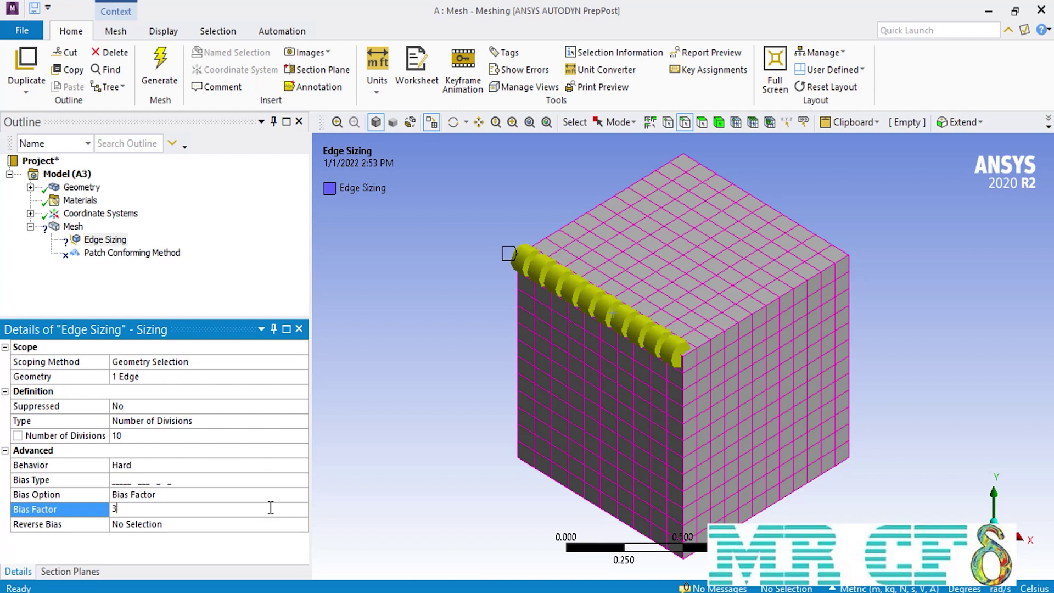
{"action": "left_click", "coordinate": [165, 81]}
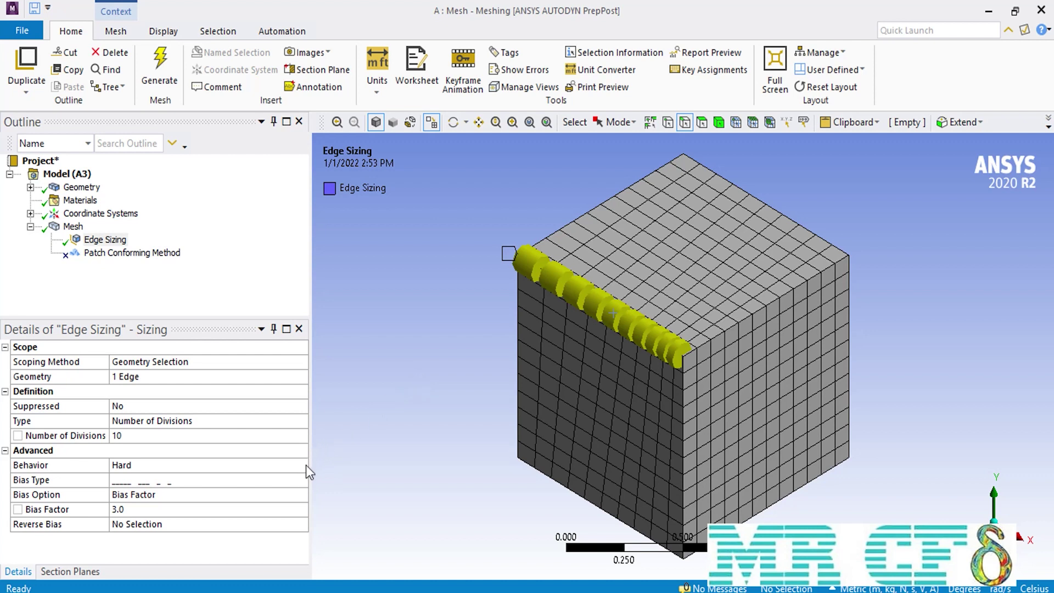
{"action": "left_click", "coordinate": [302, 481]}
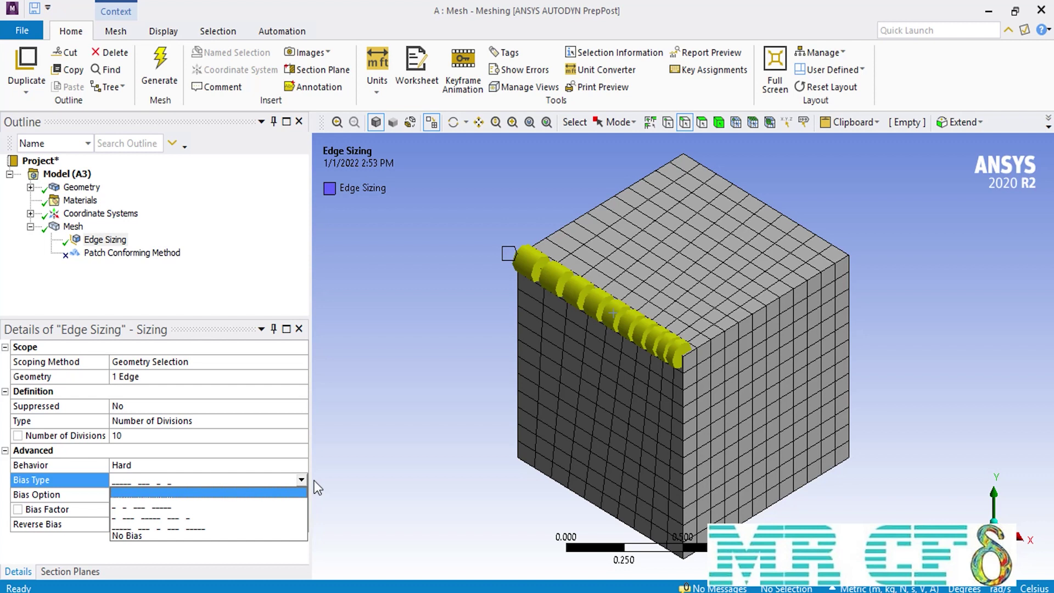
- Close the Bias Type list and pick the sized top edge for Reverse Bias
{"action": "key", "text": "Return"}
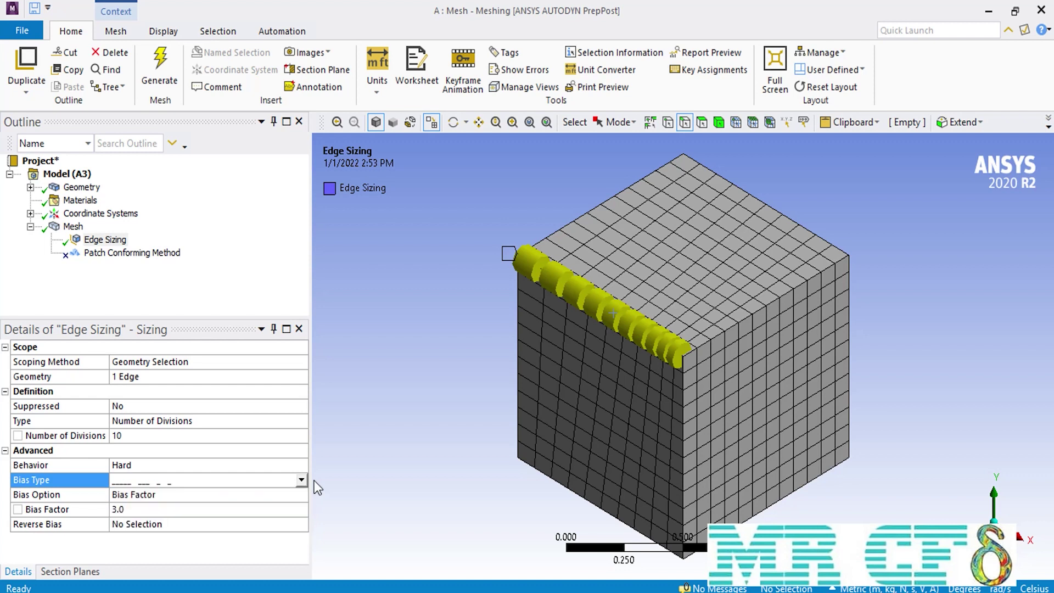
{"action": "left_click", "coordinate": [301, 524]}
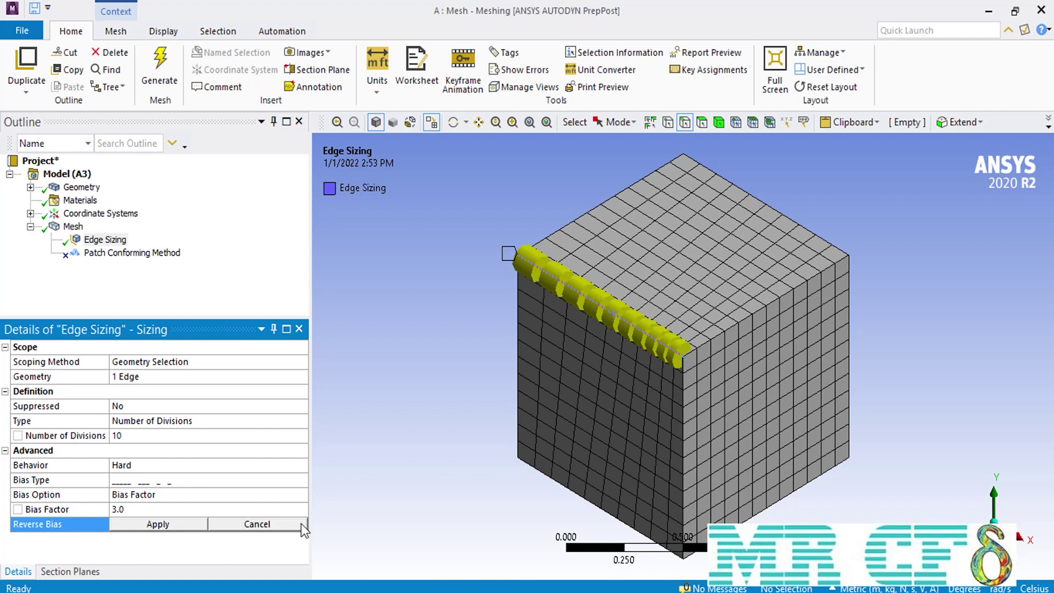
{"action": "left_click", "coordinate": [633, 328]}
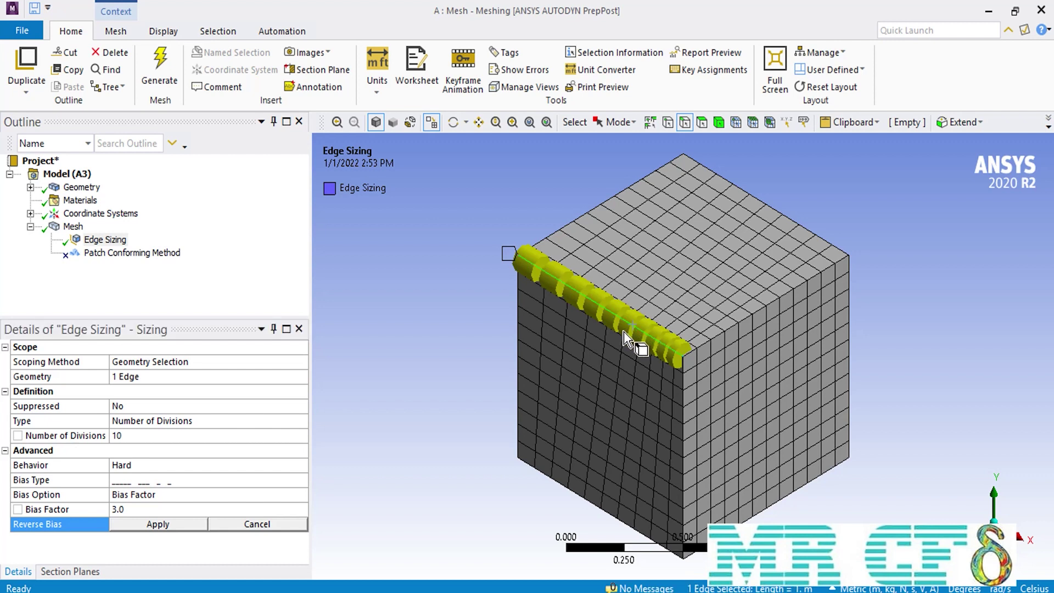